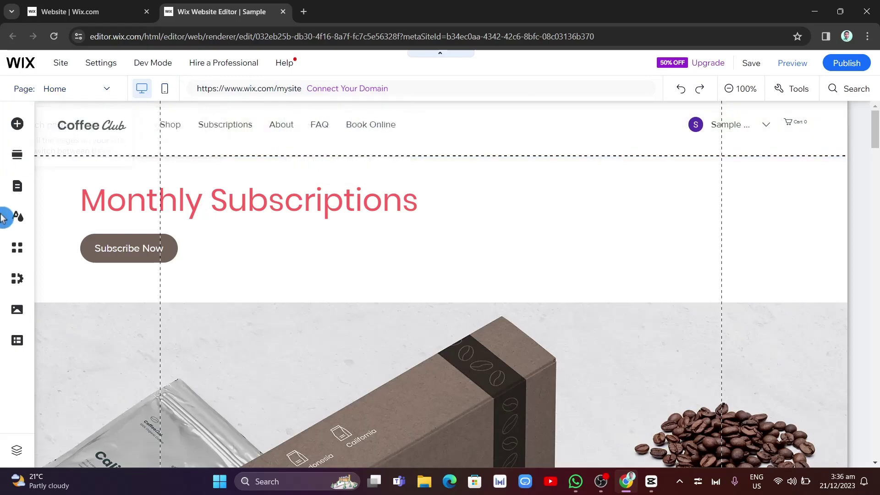
# Step: Open the Add Elements (+) panel and bring up the editor-wide search box
pyautogui.click(14, 125)
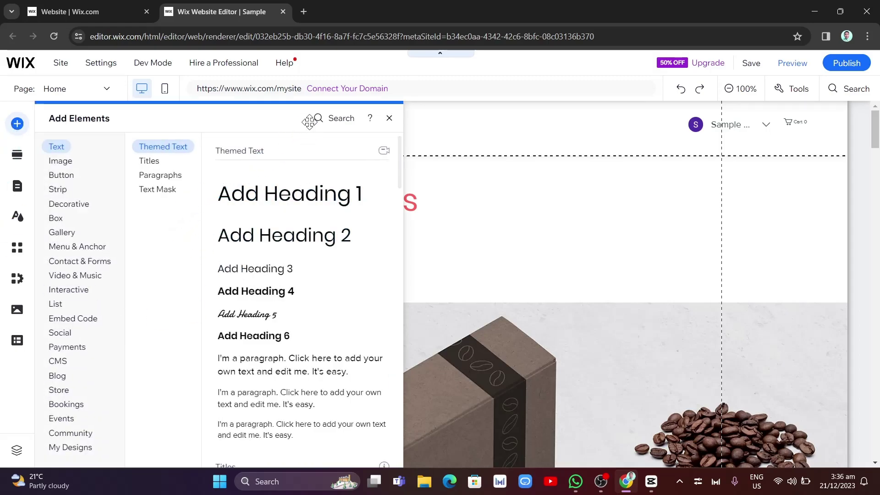
pyautogui.click(338, 120)
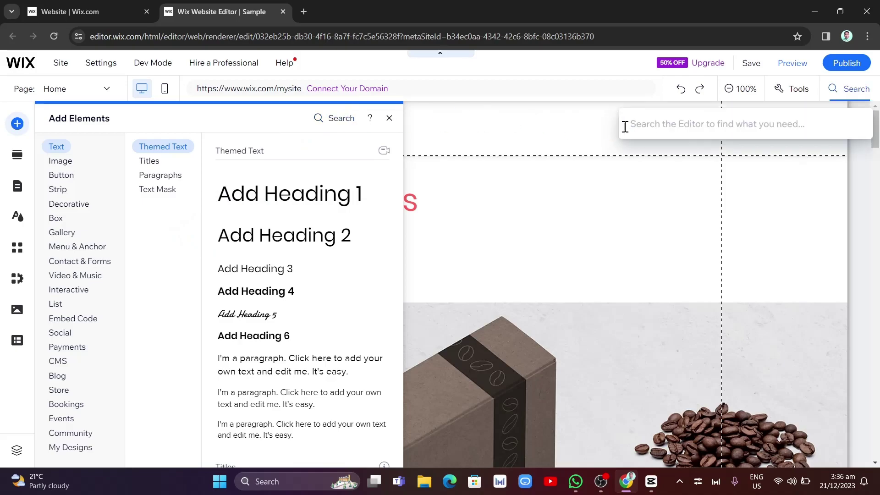
# Step: Search for 'paypal' and open the POWR PayPal Button app page in the App Market
pyautogui.write('paypal')
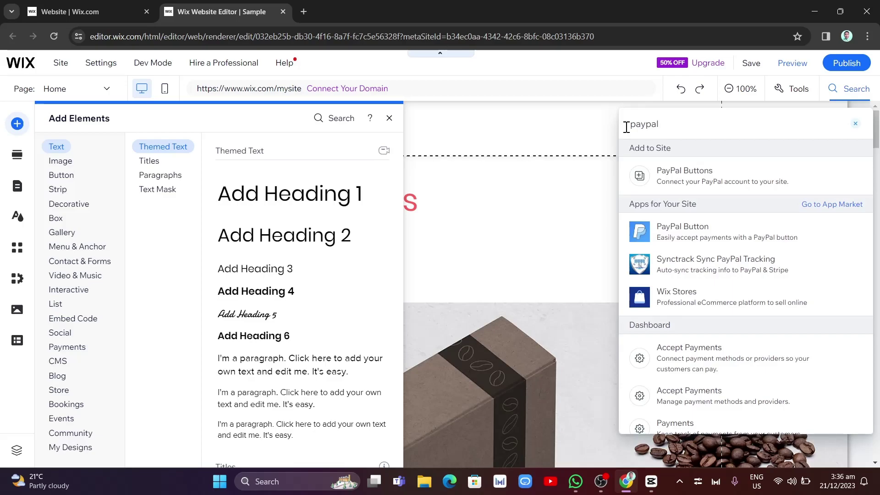
pyautogui.moveTo(642, 224)
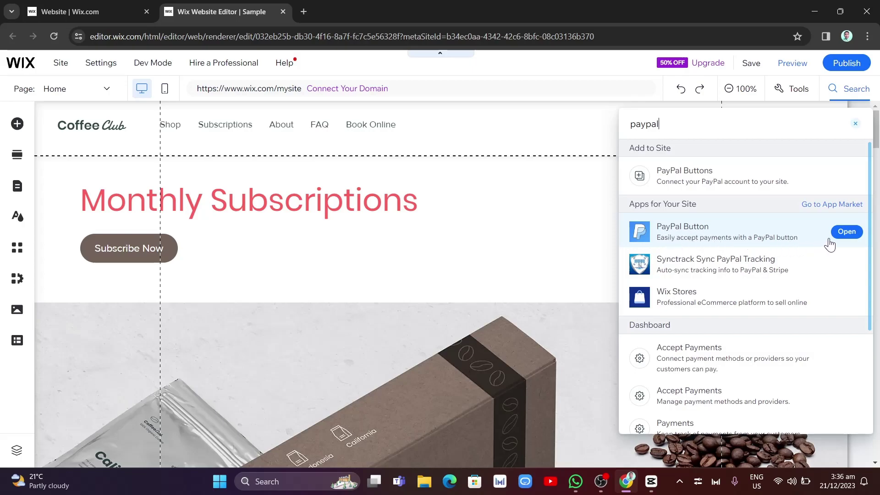
pyautogui.click(846, 232)
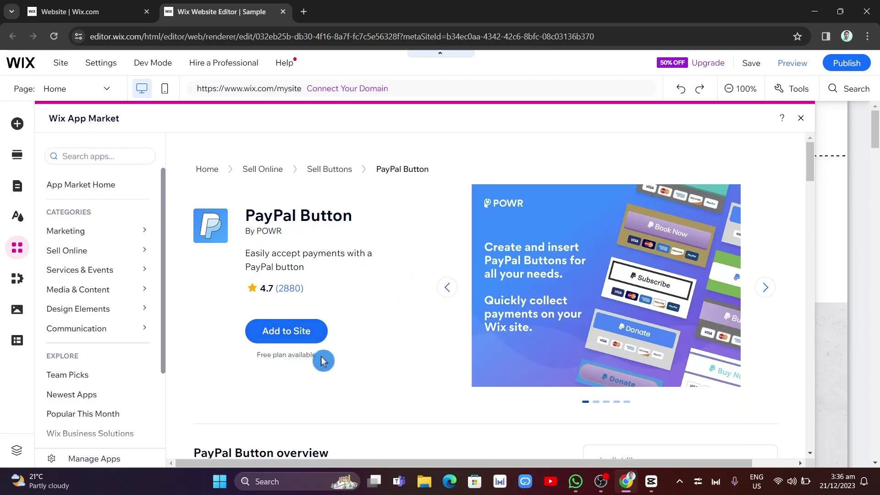
# Step: Add the PayPal Button app to the site, agreeing to its permissions
pyautogui.click(296, 339)
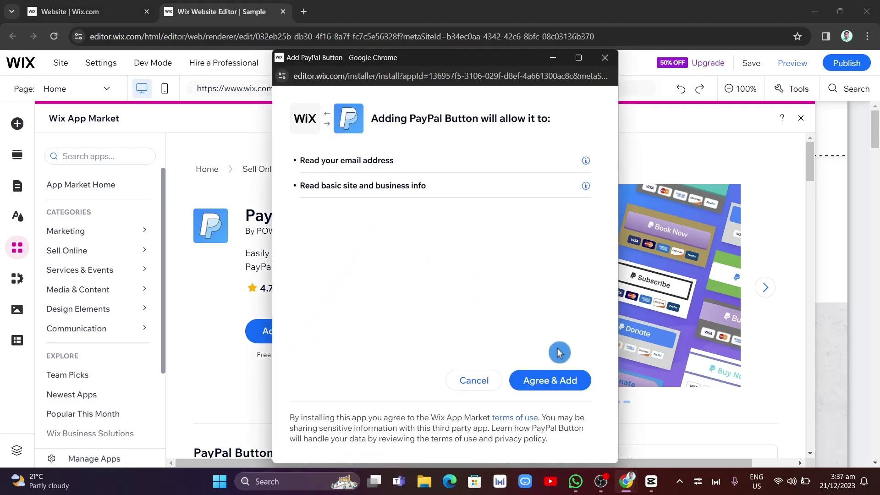
pyautogui.click(564, 384)
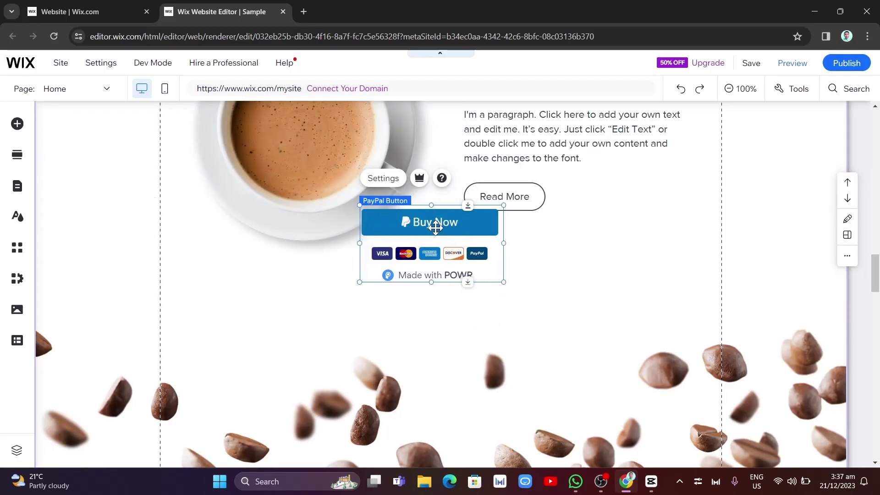
# Step: Drag the PayPal Buy Now widget to sit just beneath the About section's Read More button
pyautogui.moveTo(431, 233); pyautogui.dragTo(467, 270)
pyautogui.scroll(4, 595, 284)
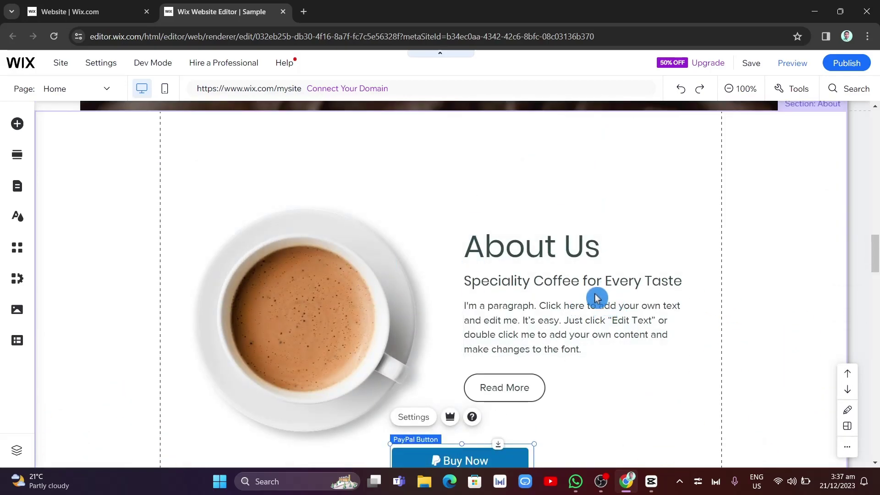
pyautogui.scroll(-2, 603, 296)
pyautogui.scroll(-4, 630, 300)
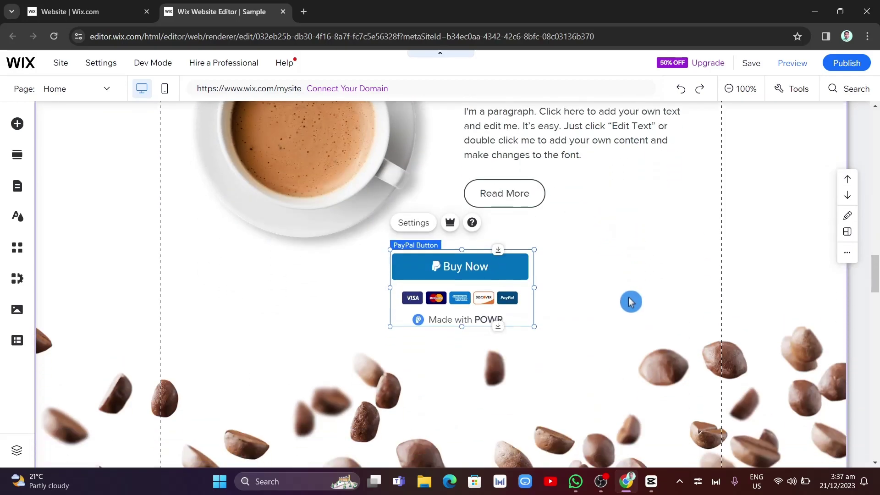
pyautogui.moveTo(457, 188); pyautogui.dragTo(450, 197)
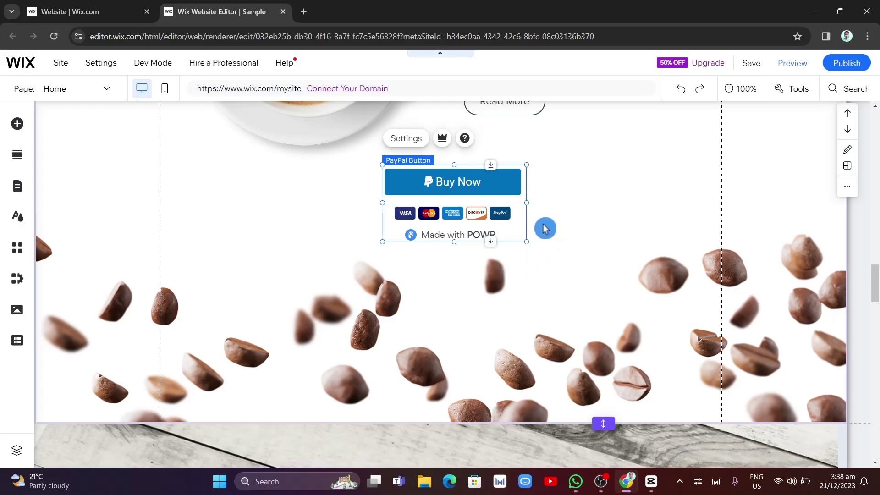
# Step: Open the PayPal Button settings, choose One Time Purchase, and show the payment settings list
pyautogui.click(415, 143)
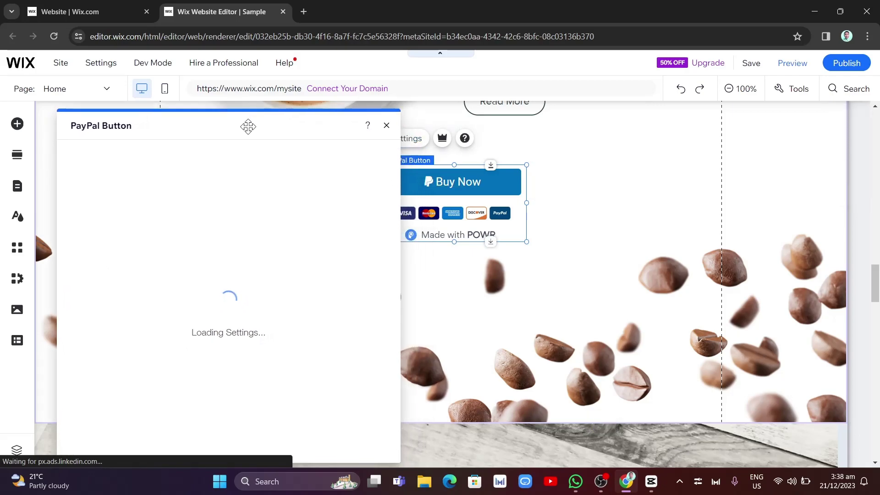
pyautogui.moveTo(248, 126); pyautogui.dragTo(234, 124)
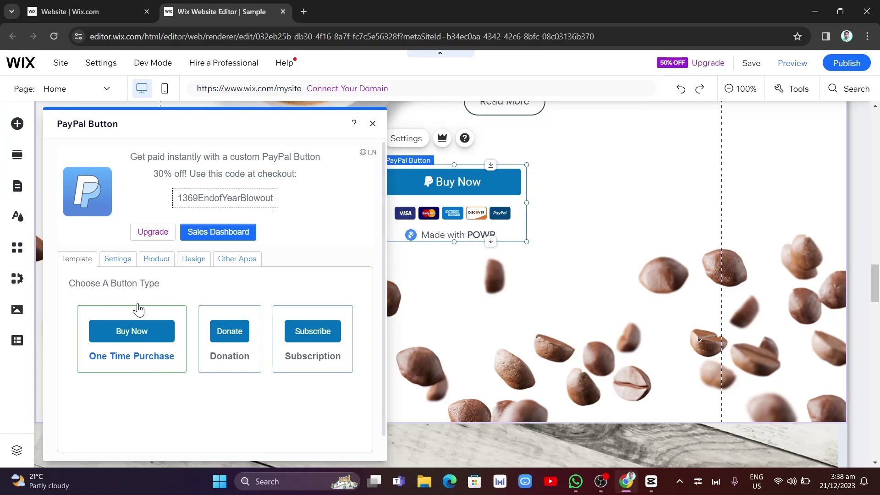
pyautogui.click(151, 352)
pyautogui.click(115, 270)
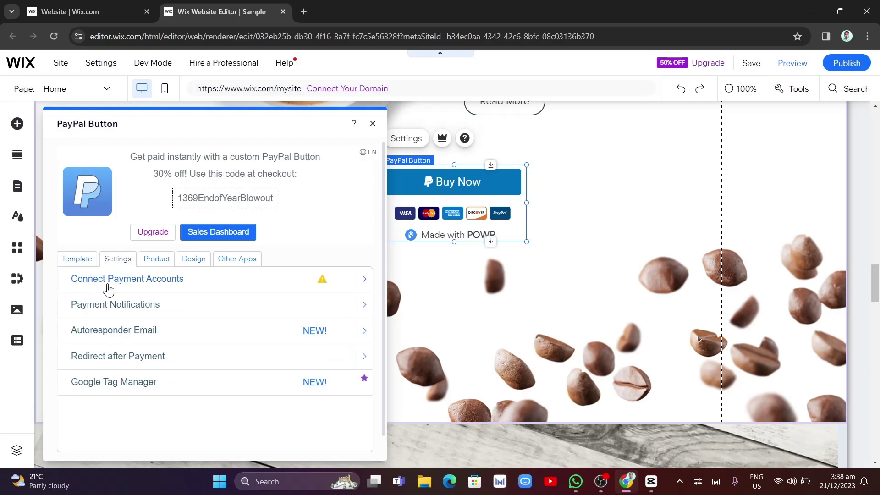
# Step: Paste the PayPal account email under Connect Payment Accounts and request a verification email
pyautogui.click(167, 284)
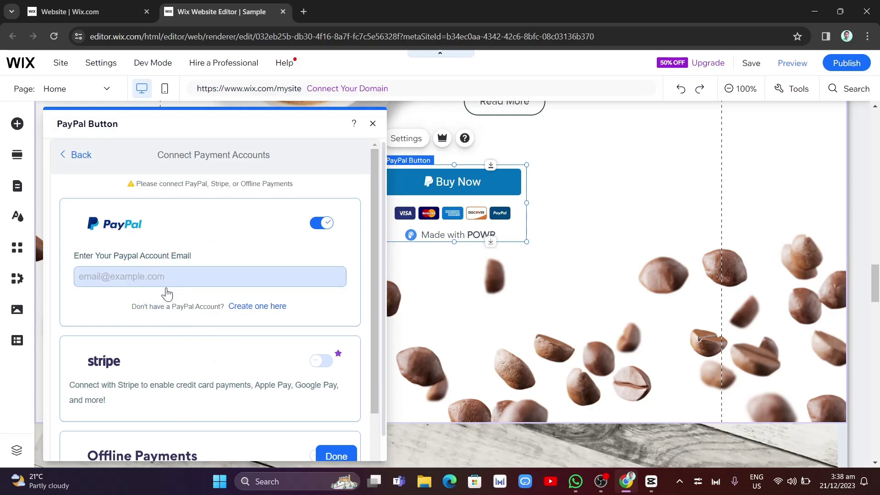
pyautogui.scroll(-2, 247, 347)
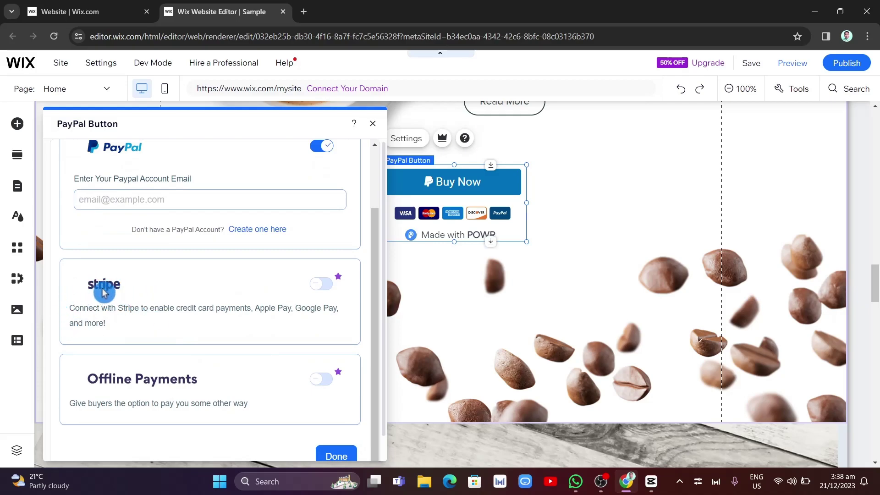
pyautogui.scroll(2, 215, 408)
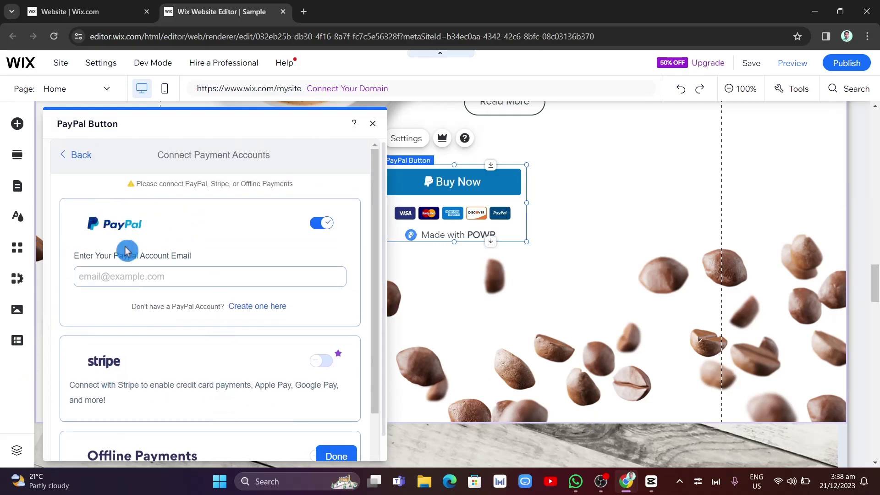
pyautogui.click(118, 275)
pyautogui.hotkey('ctrl', 'v')
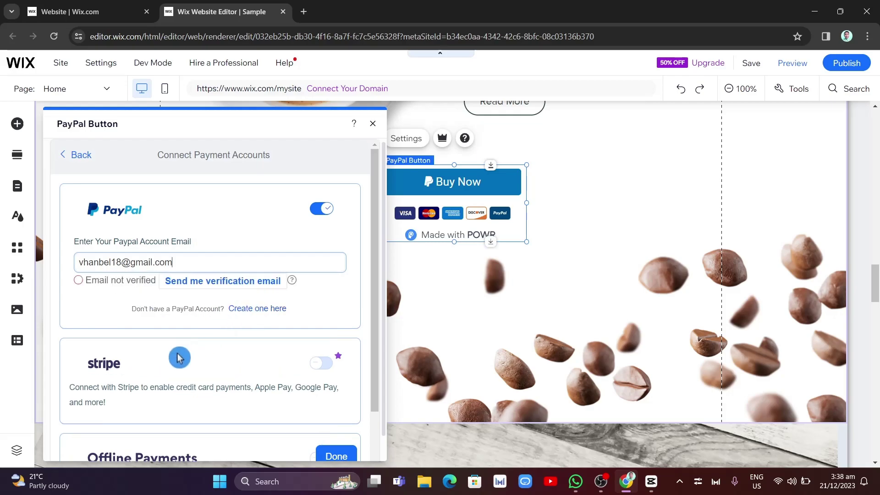
pyautogui.click(254, 284)
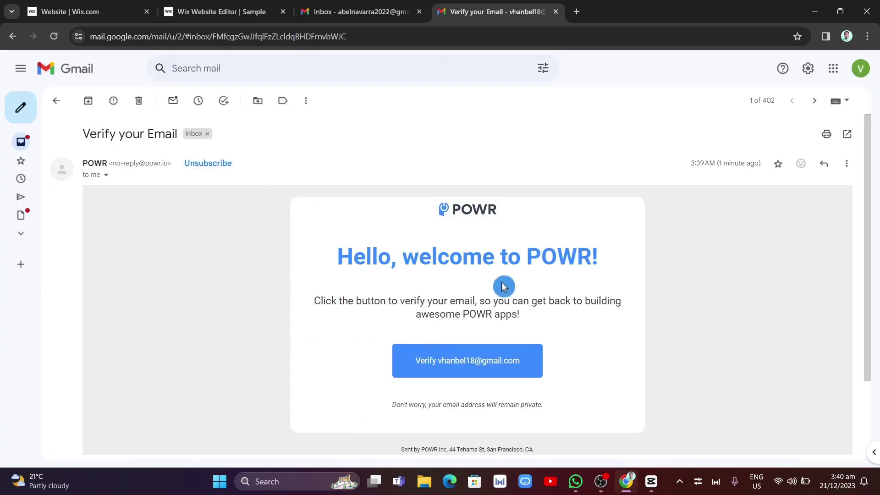
# Step: Verify the email from POWR's message and close the verification tabs
pyautogui.click(495, 357)
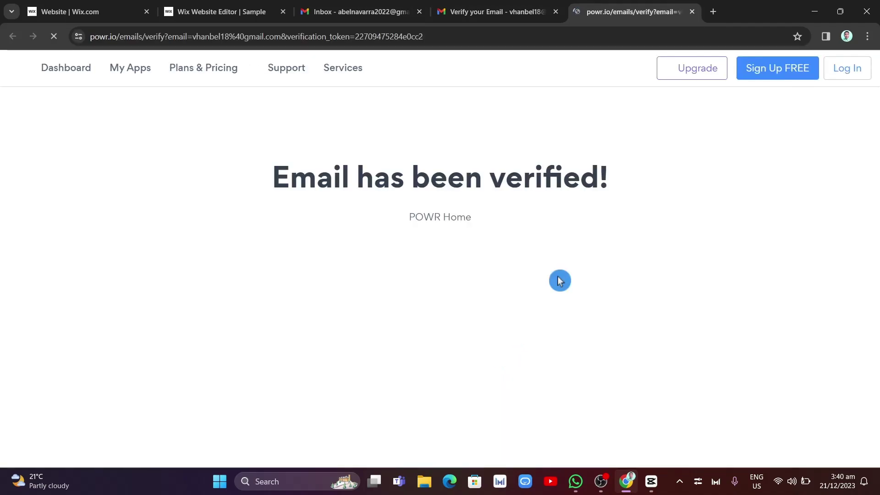
pyautogui.click(692, 12)
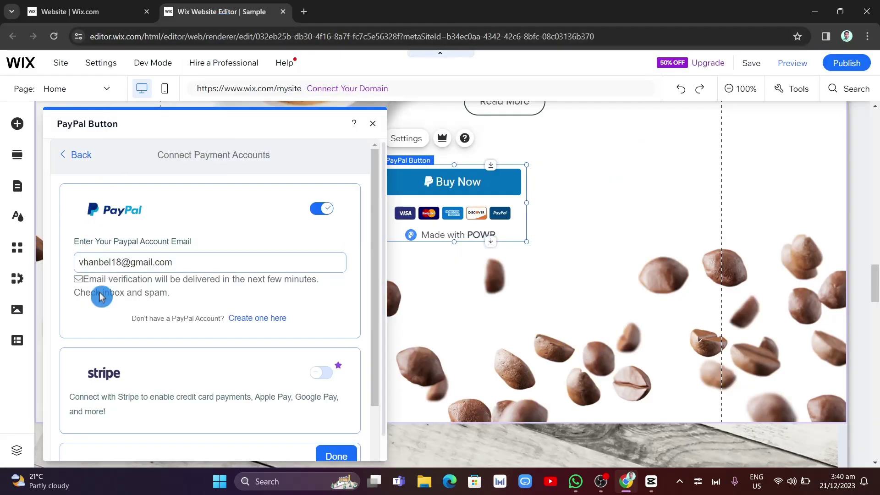
# Step: Reopen the PayPal Button settings, confirm the payment account connection, and return to the settings list
pyautogui.click(371, 123)
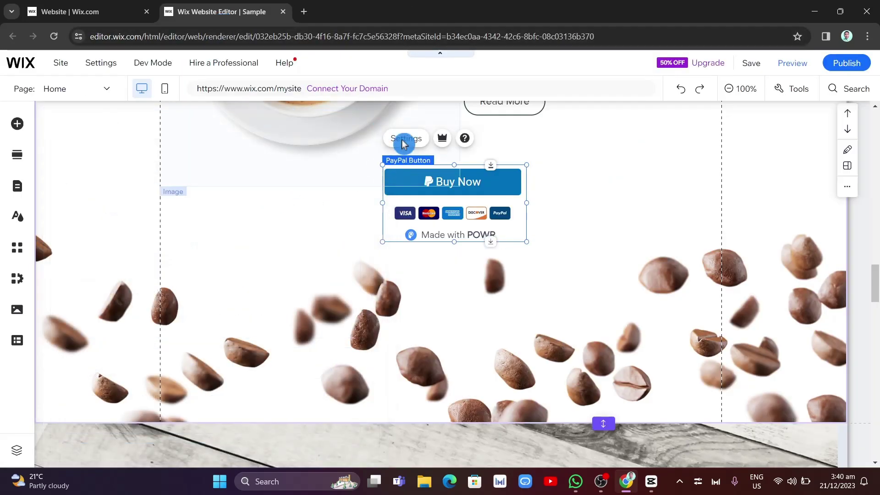
pyautogui.click(404, 138)
pyautogui.moveTo(244, 186); pyautogui.dragTo(196, 133)
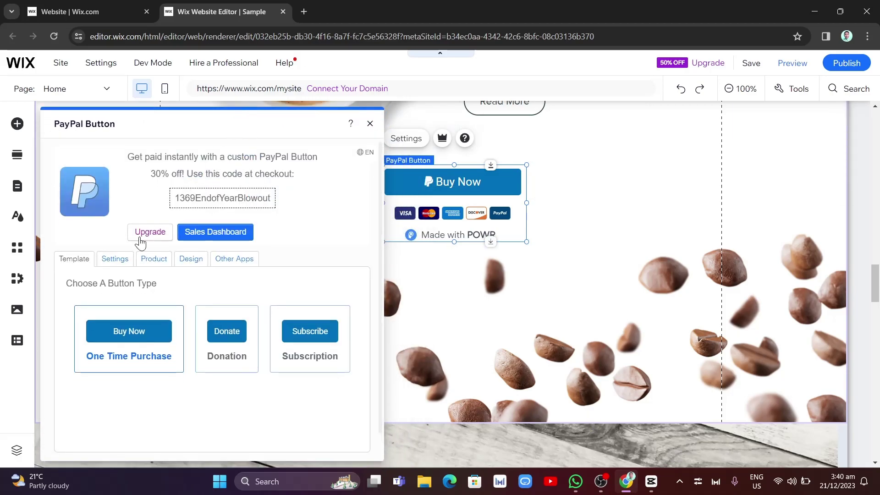
pyautogui.click(114, 258)
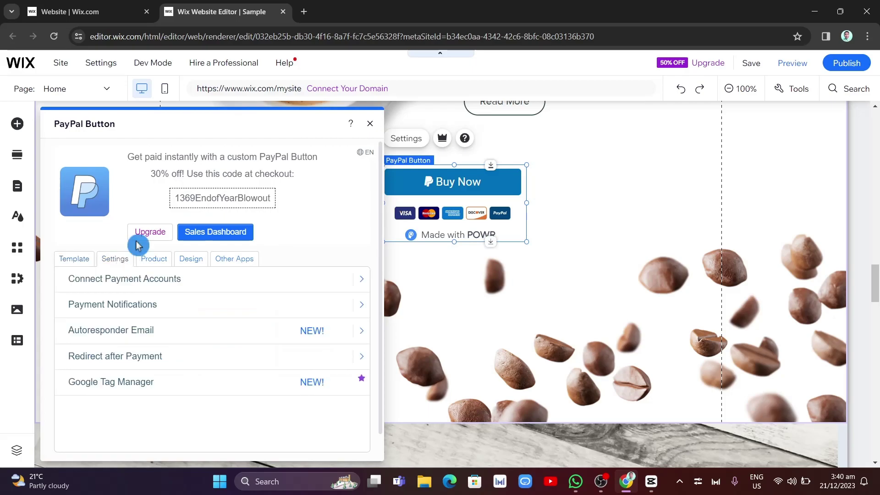
pyautogui.click(107, 285)
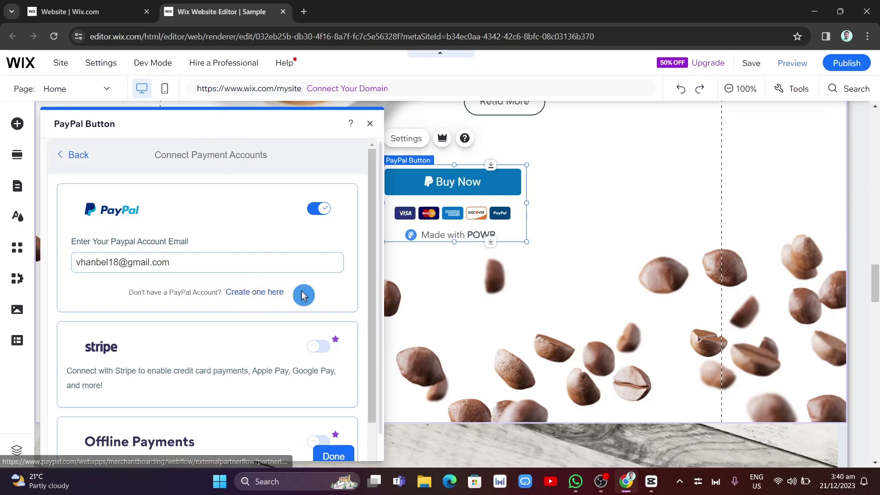
pyautogui.click(78, 154)
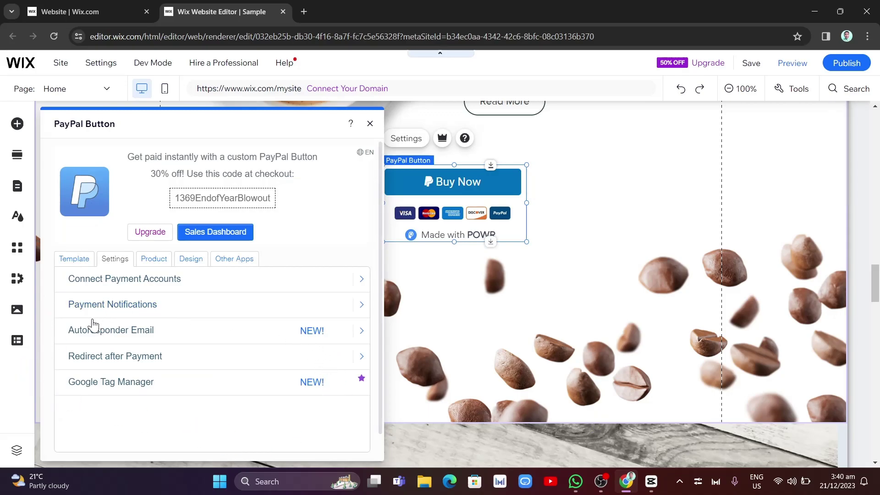
# Step: Enable the autoresponder email and open its Order Received template in the POWR Mail Editor
pyautogui.click(120, 337)
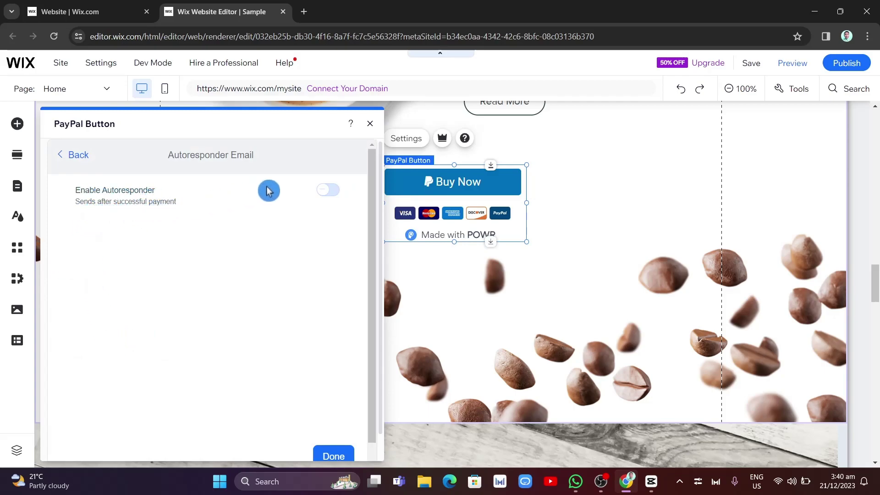
pyautogui.click(336, 197)
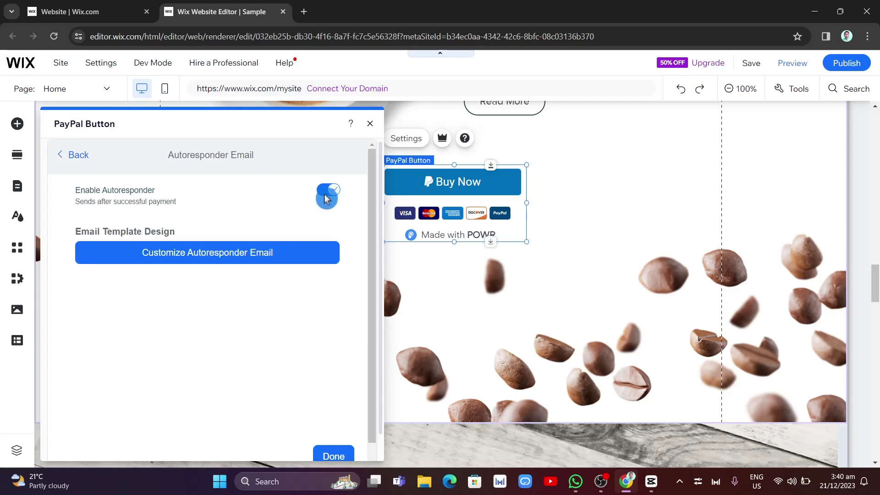
pyautogui.click(226, 260)
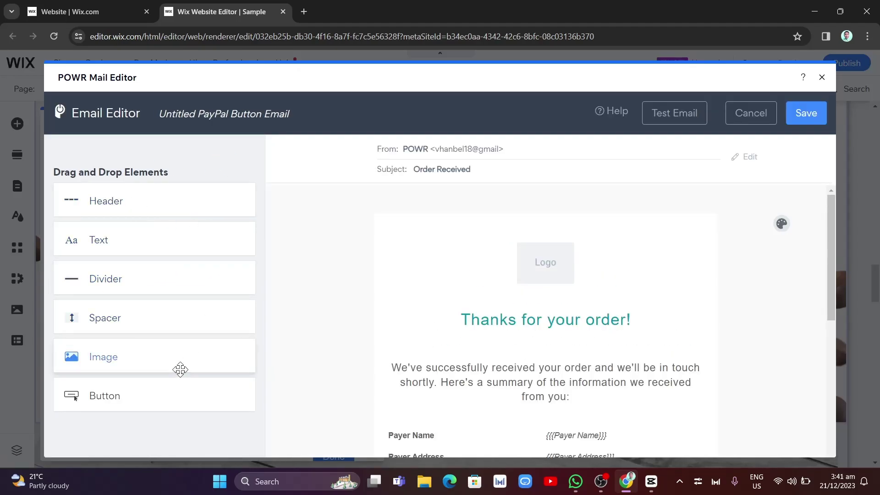
# Step: End the email message with 'here's the link to download your product.' plus the pasted URL, and save
pyautogui.scroll(-4, 500, 373)
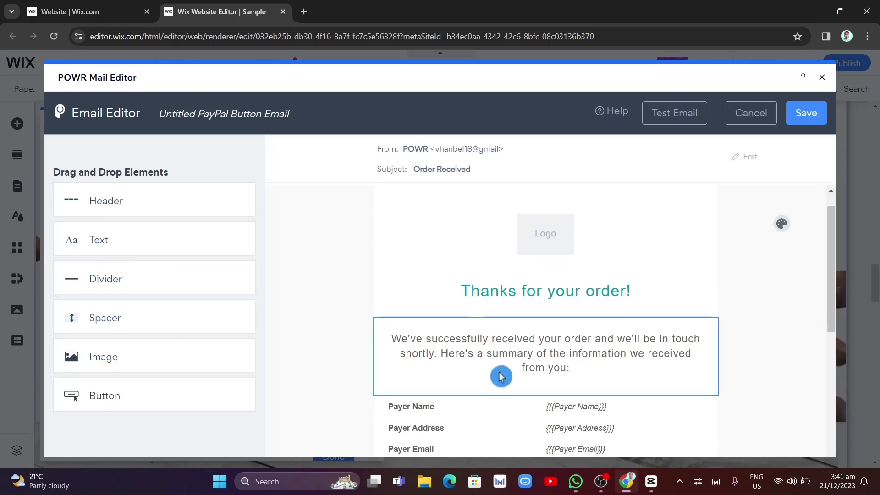
pyautogui.scroll(4, 503, 324)
pyautogui.click(544, 353)
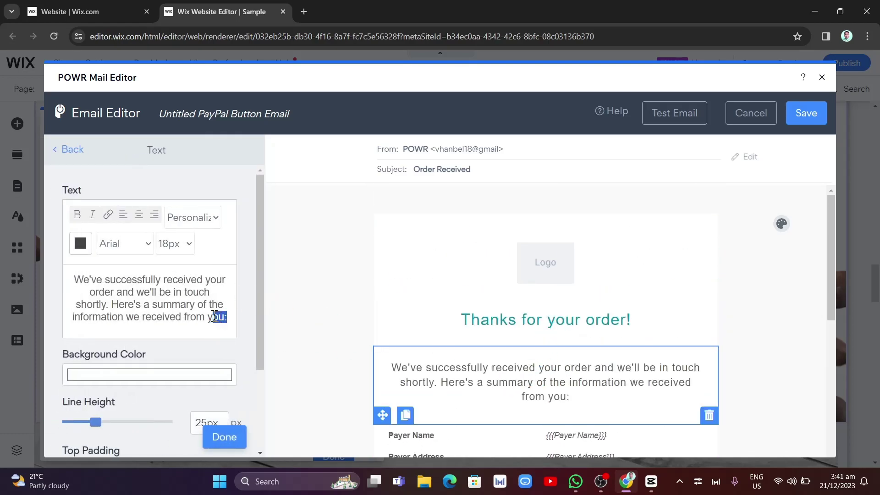
pyautogui.moveTo(214, 316); pyautogui.dragTo(142, 292)
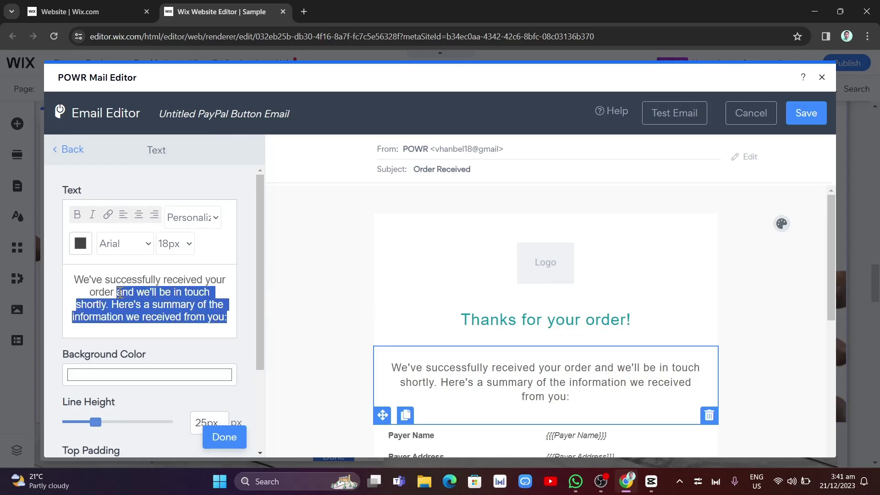
pyautogui.press('BackSpace')
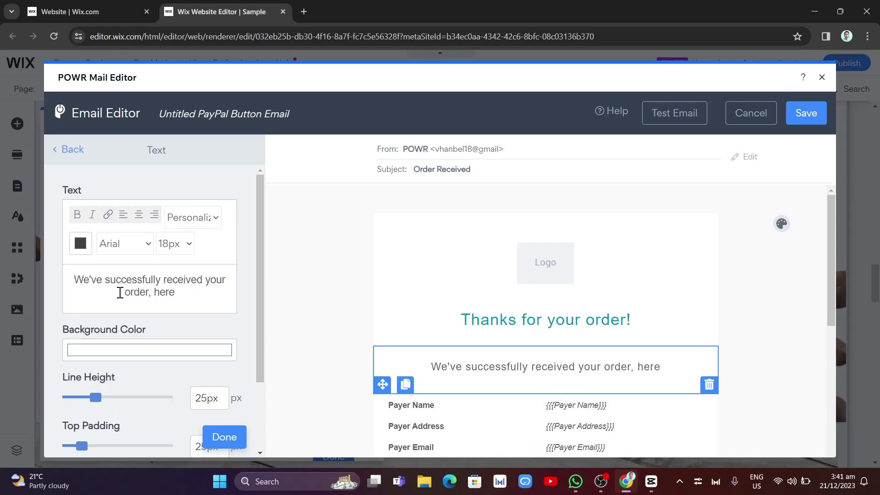
pyautogui.write('s ')
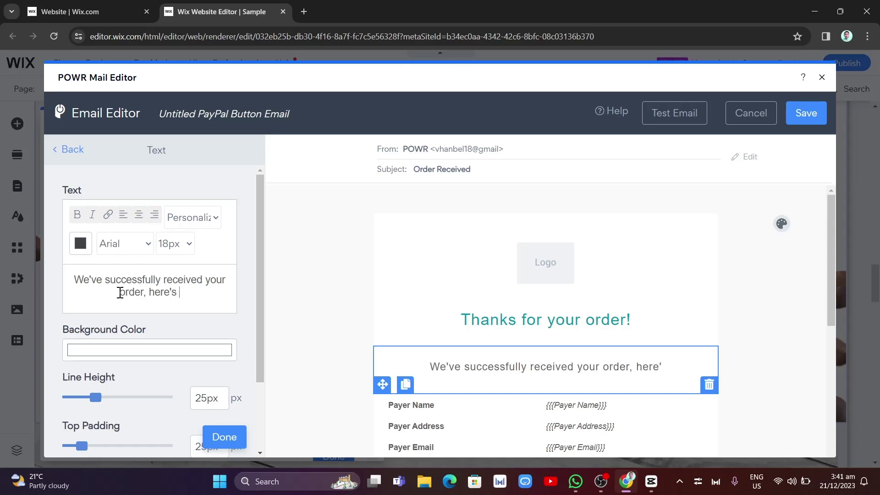
pyautogui.write('the link ')
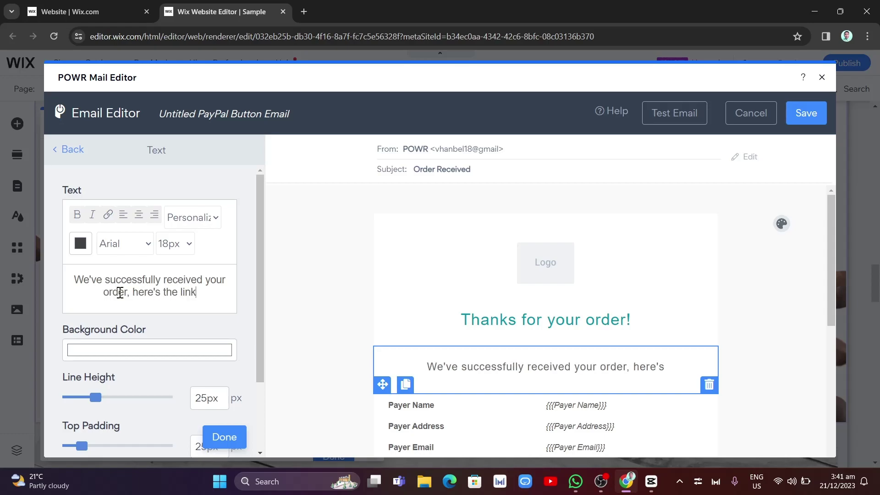
pyautogui.write('to don')
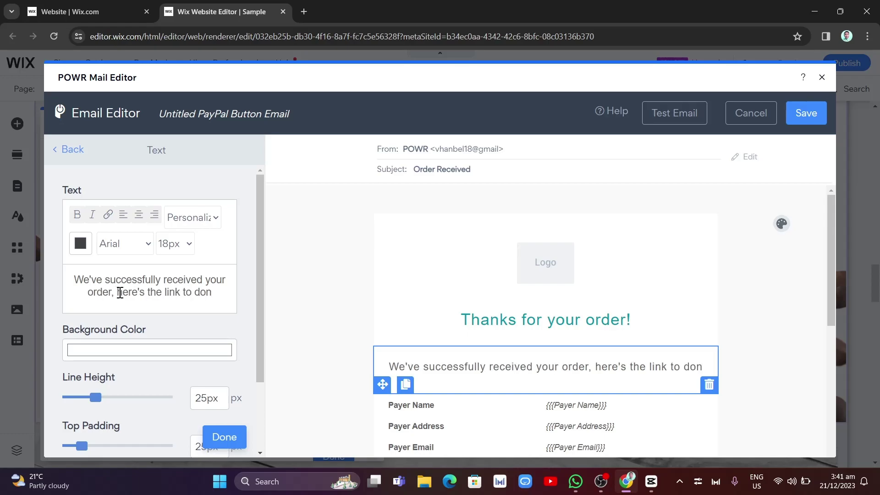
pyautogui.press('BackSpace')
pyautogui.write('wnload ')
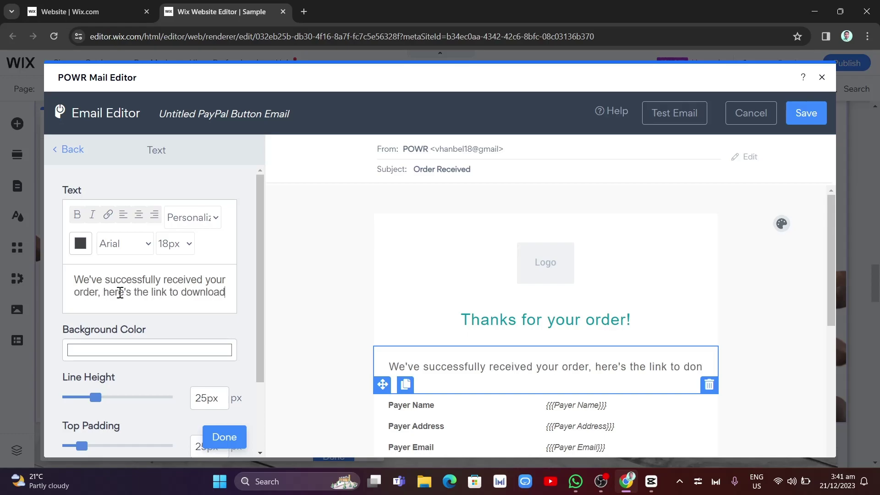
pyautogui.write('your product')
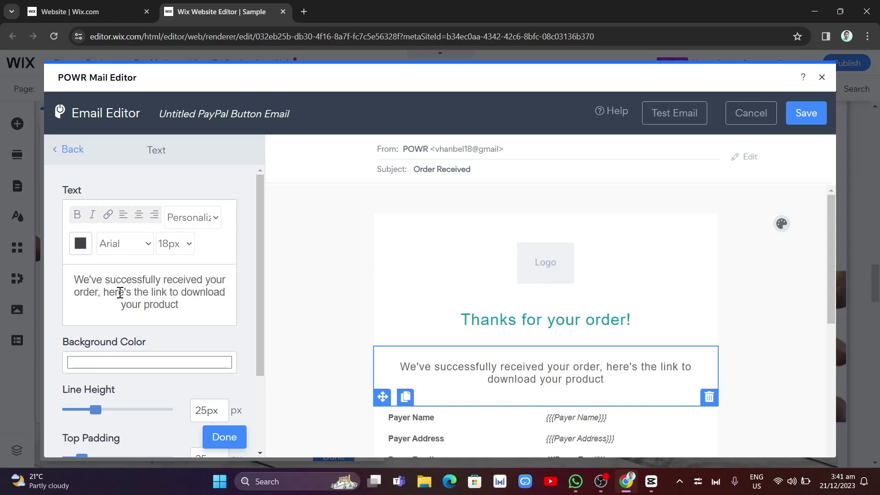
pyautogui.write('.')
pyautogui.press('Return')
pyautogui.write('https://editor.wix.com/')
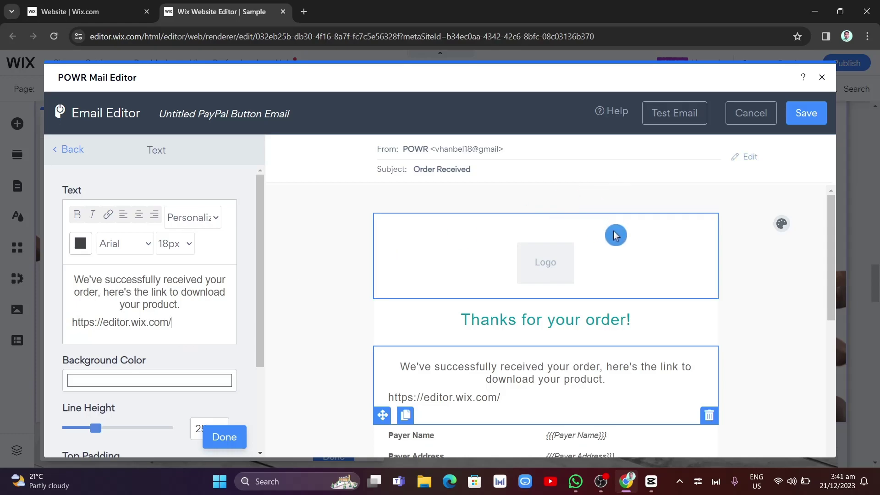
pyautogui.click(806, 115)
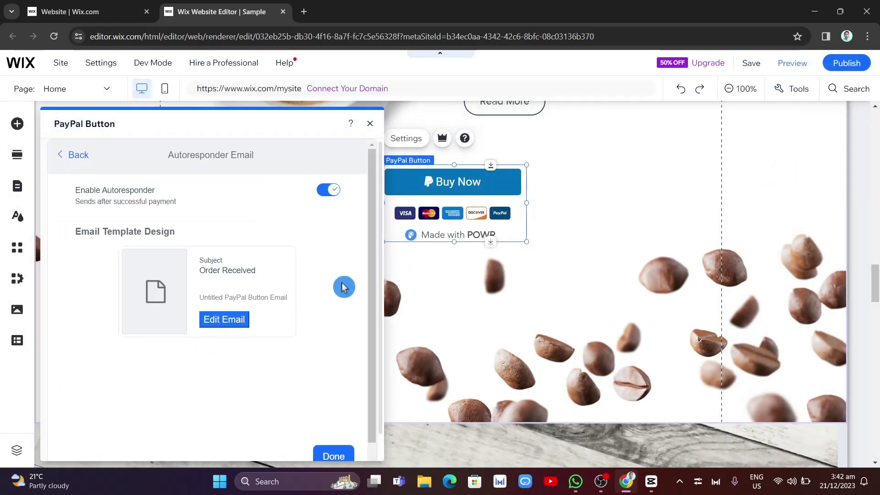
# Step: Enter $20.00 US Dollar as the product cost on the PayPal Button's Product tab
pyautogui.click(151, 264)
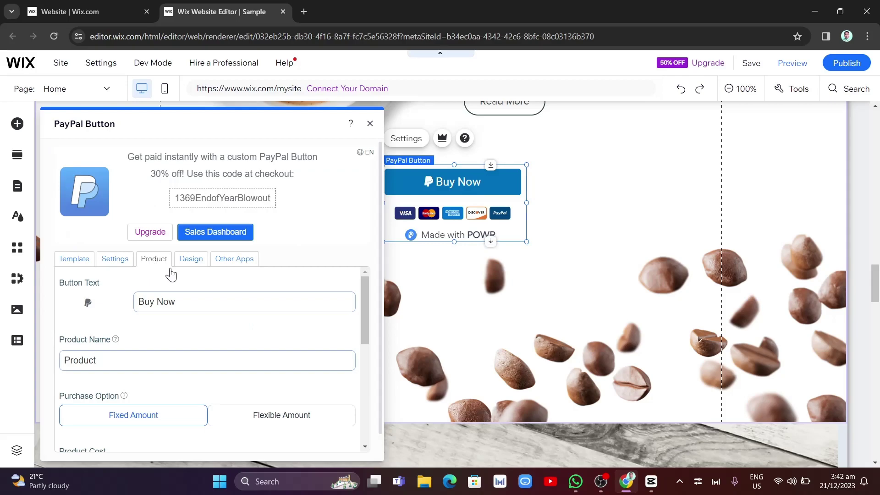
pyautogui.scroll(-3, 248, 328)
pyautogui.scroll(3, 128, 333)
pyautogui.moveTo(117, 339)
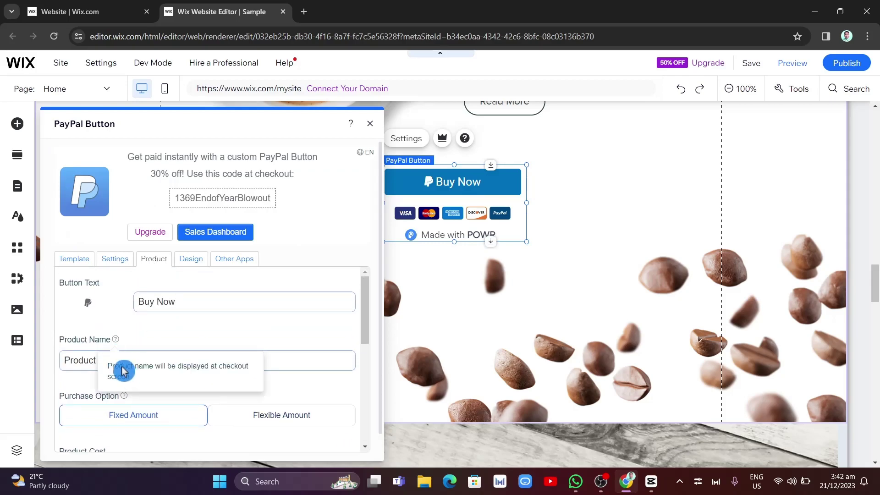
pyautogui.scroll(-3, 122, 371)
pyautogui.scroll(-2, 137, 357)
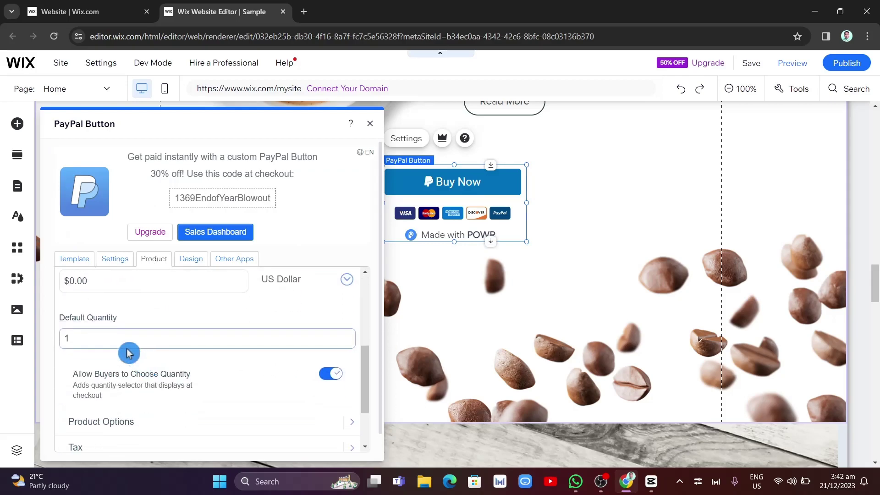
pyautogui.click(96, 280)
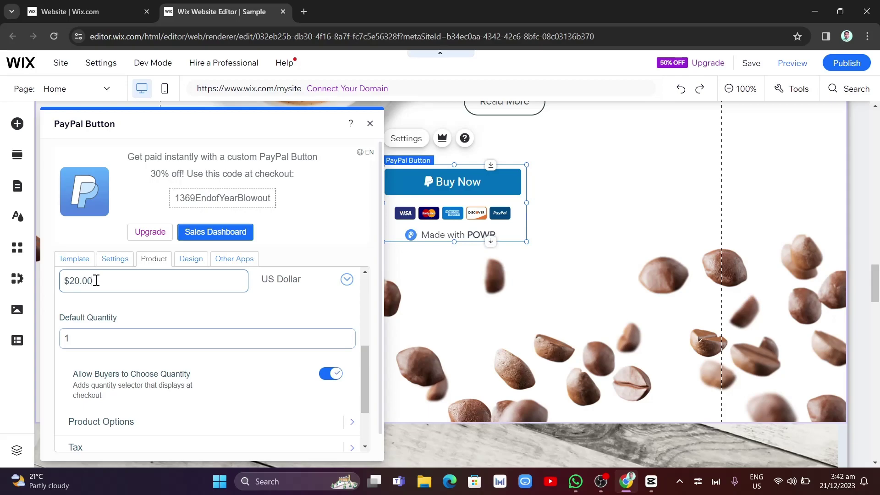
pyautogui.scroll(-4, 194, 310)
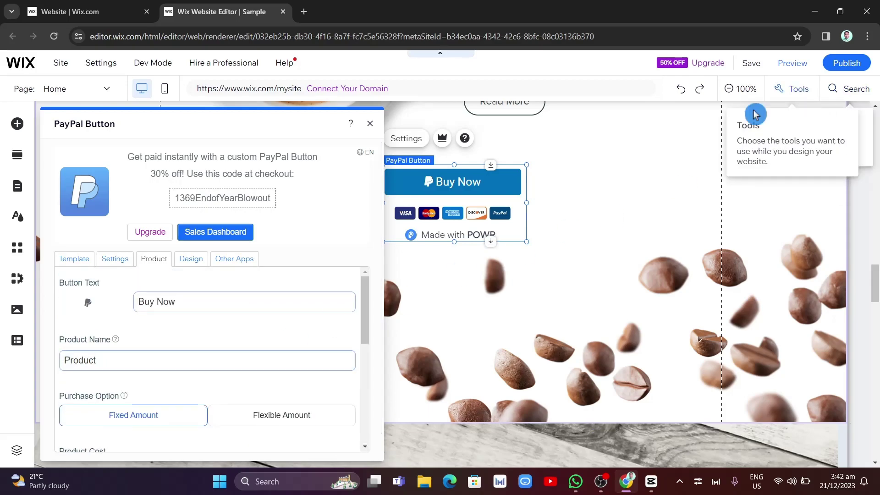
# Step: Publish the site, then try the live Buy Now button to open its checkout popup
pyautogui.click(847, 64)
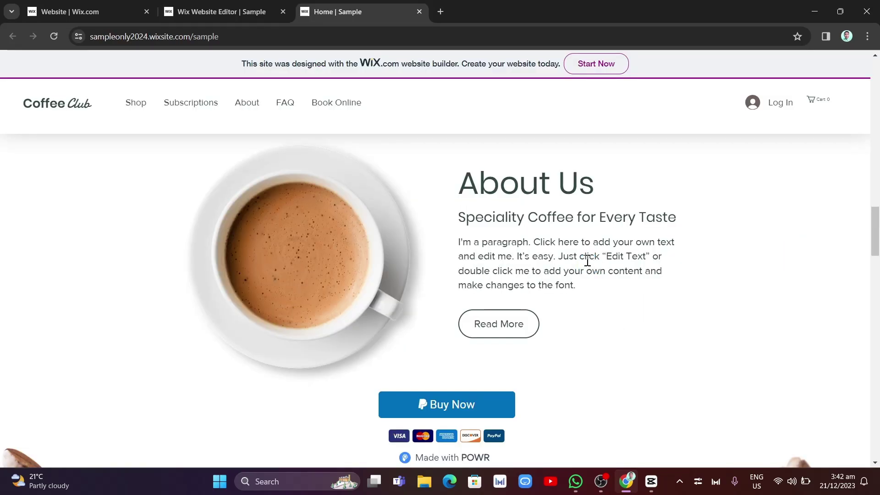
pyautogui.scroll(-5, 587, 260)
pyautogui.scroll(-6, 587, 260)
pyautogui.scroll(3, 587, 263)
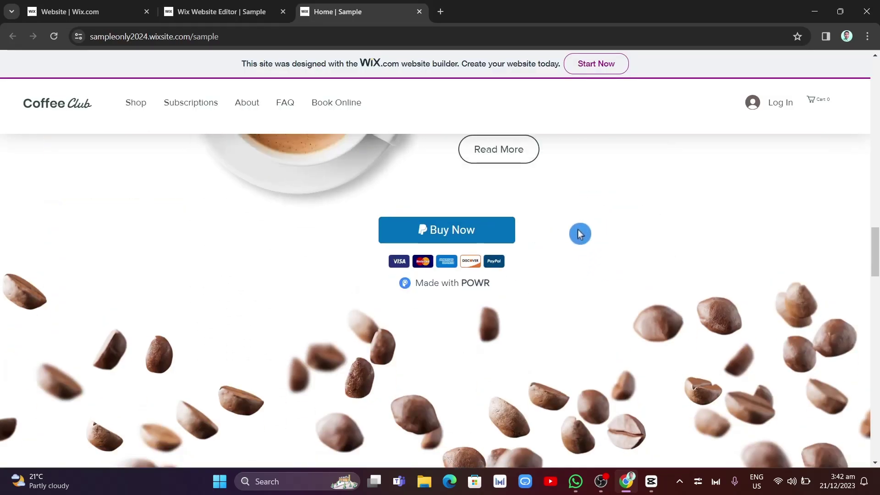
pyautogui.click(446, 318)
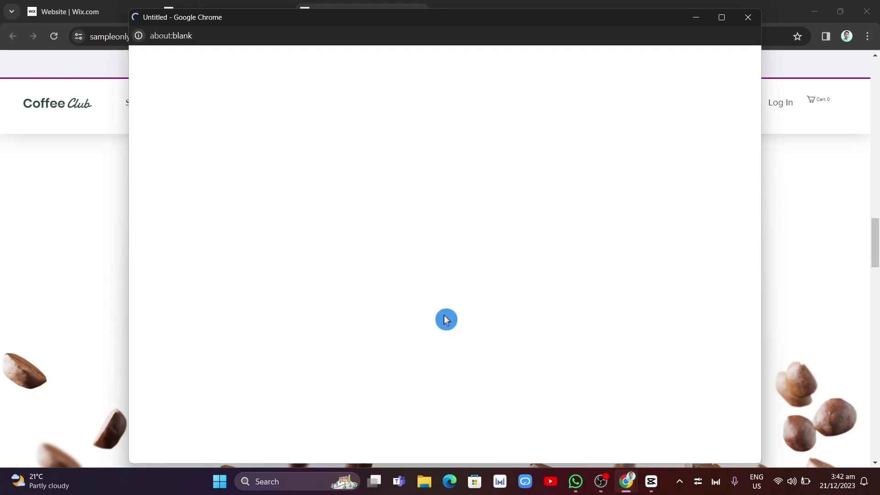